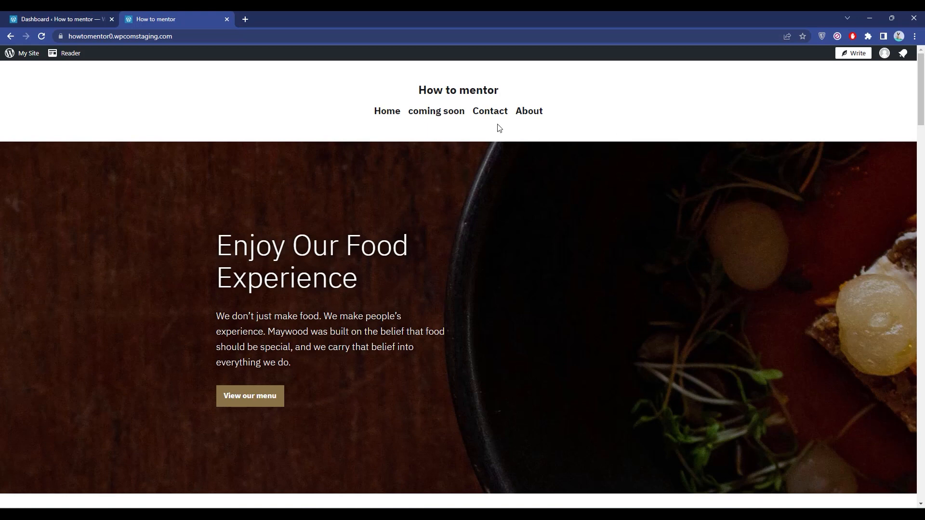
Add a top-level post category named Events with the description "For Events".
left_click(38, 21)
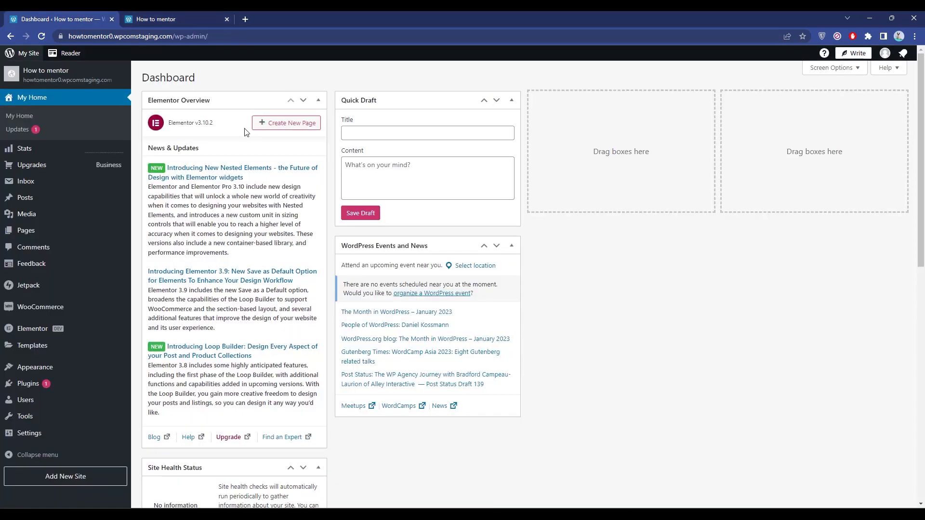
mouse_move(39, 200)
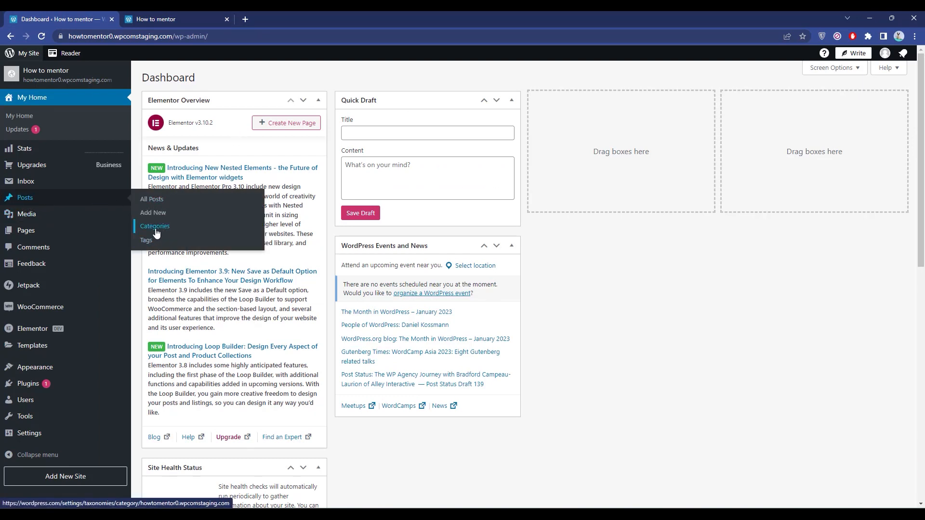
left_click(202, 231)
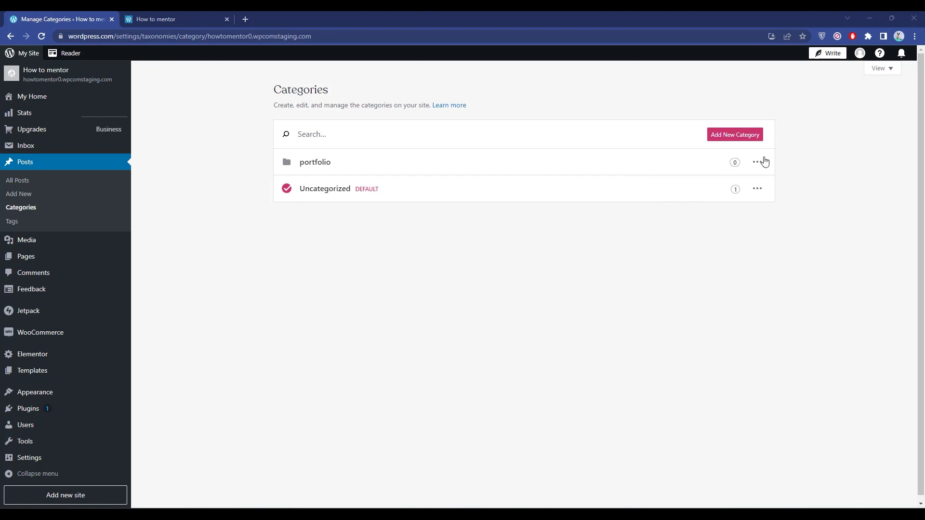
left_click(727, 139)
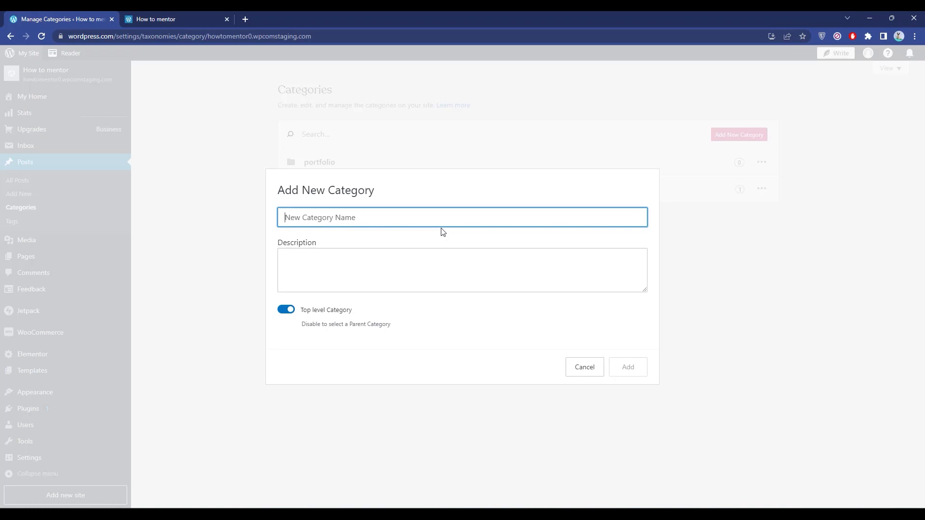
type("Events")
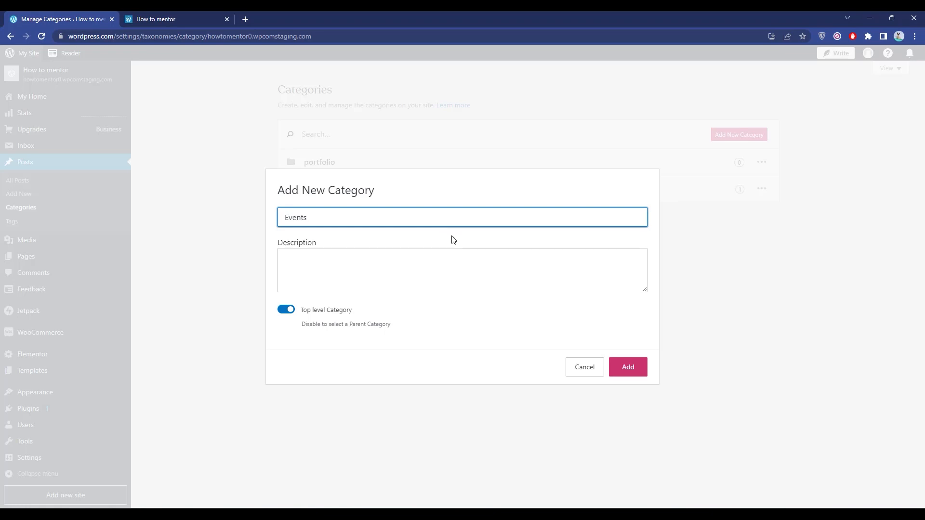
left_click(438, 273)
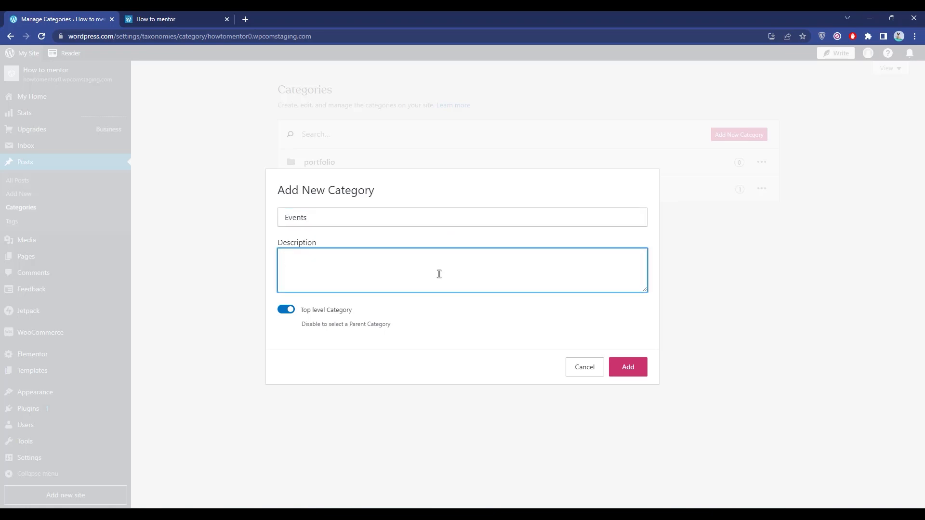
type("For Events")
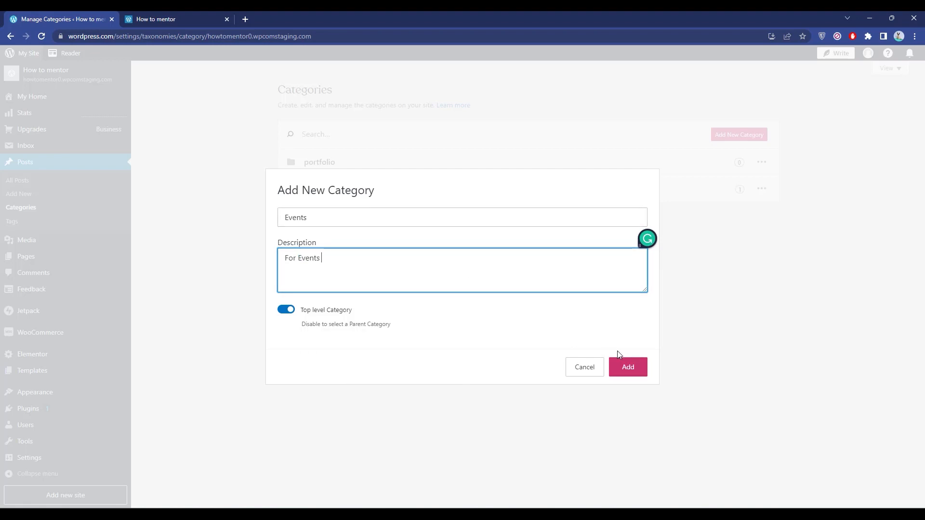
left_click(627, 368)
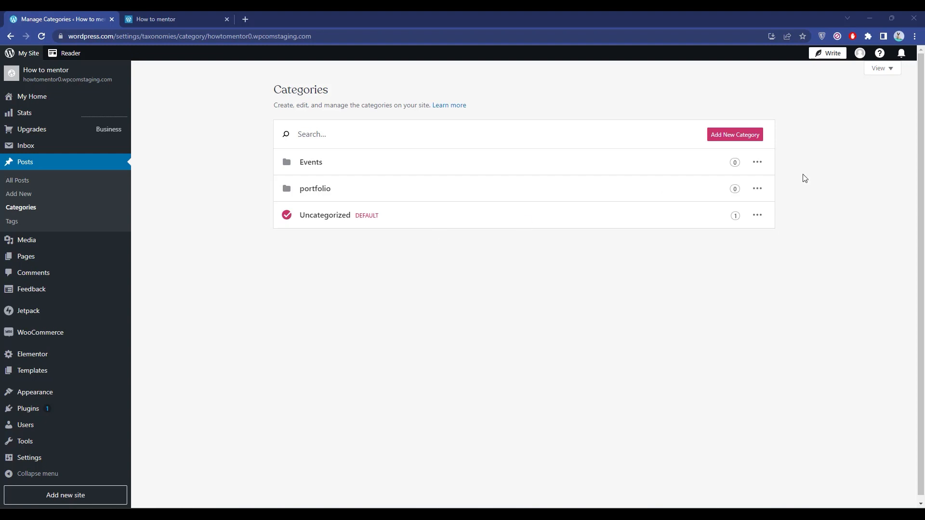
Add a post category named Event-2 with Events as its parent category.
left_click(747, 137)
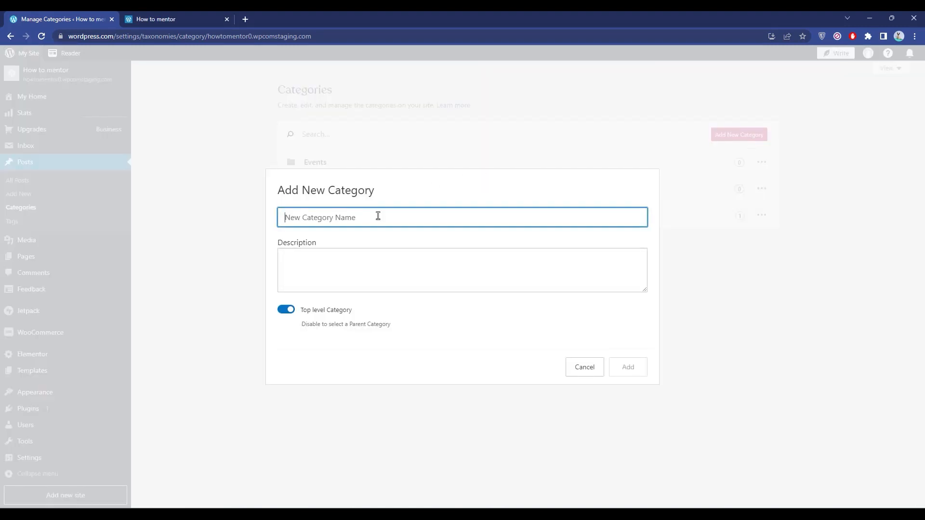
type("Event-2")
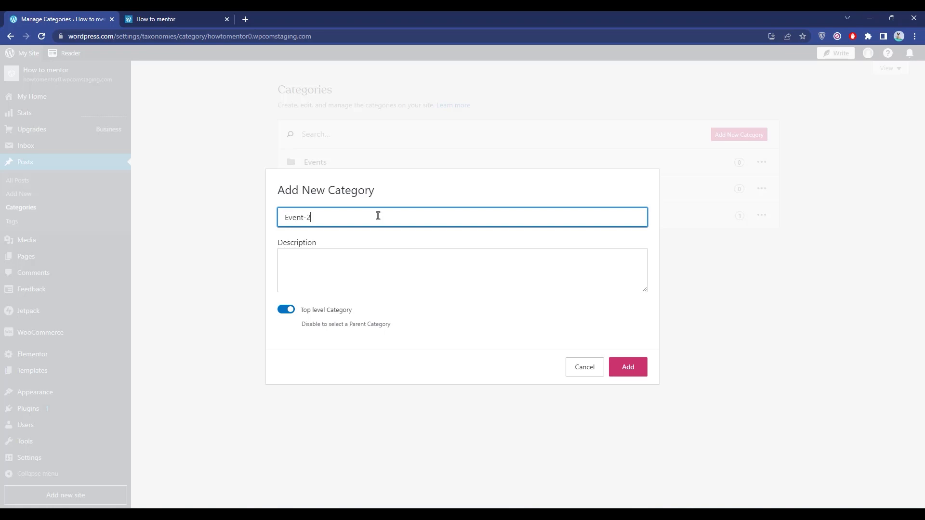
left_click(286, 309)
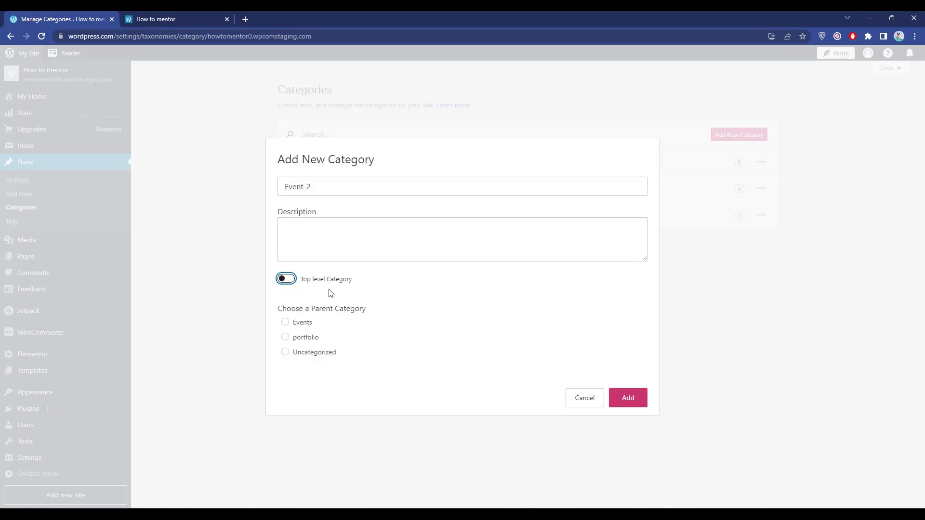
left_click(286, 279)
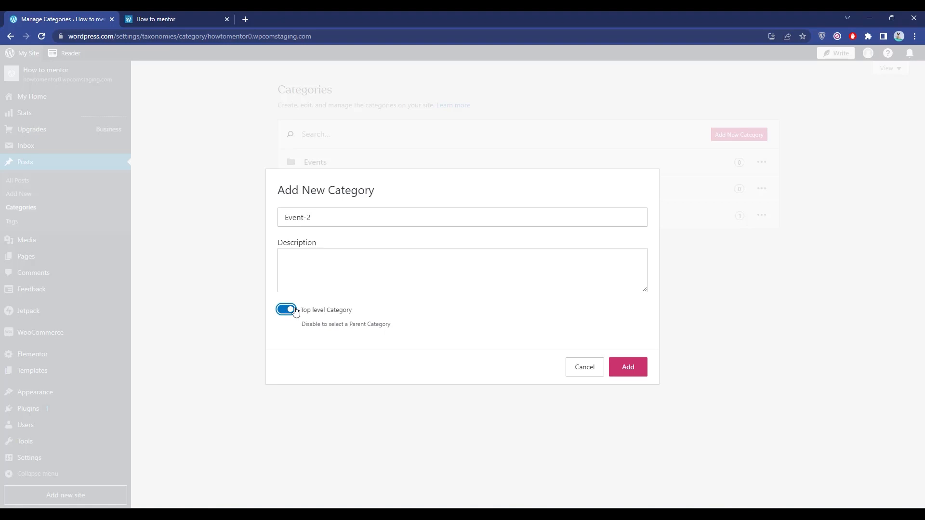
left_click(295, 311)
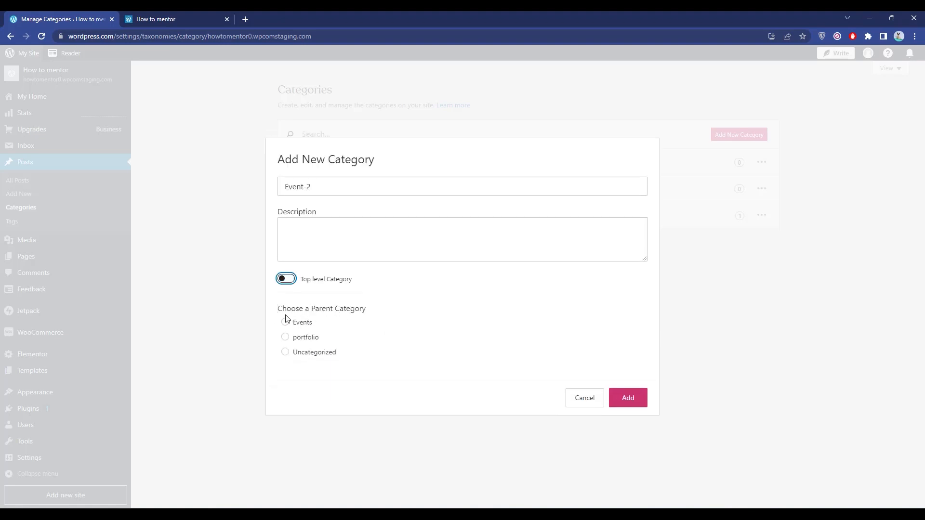
left_click(286, 322)
left_click(630, 398)
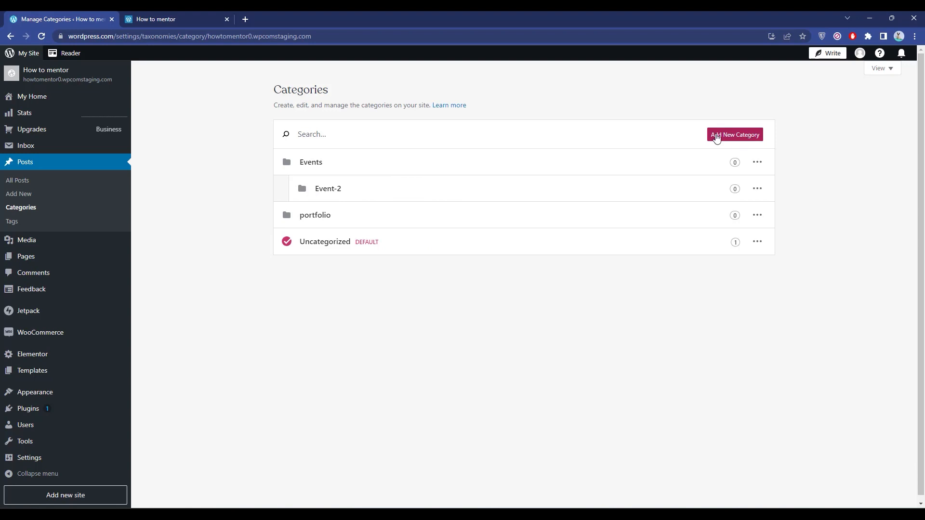
left_click(746, 138)
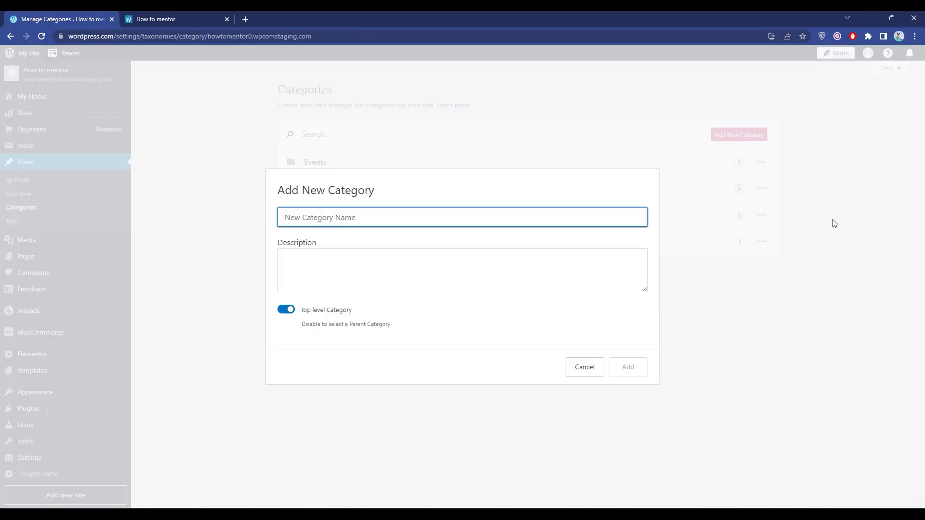
type("E")
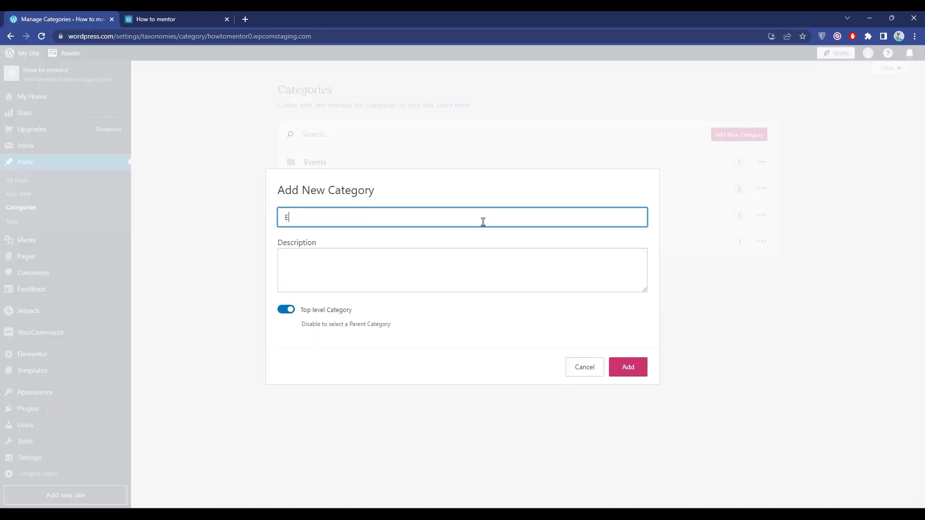
type("nent")
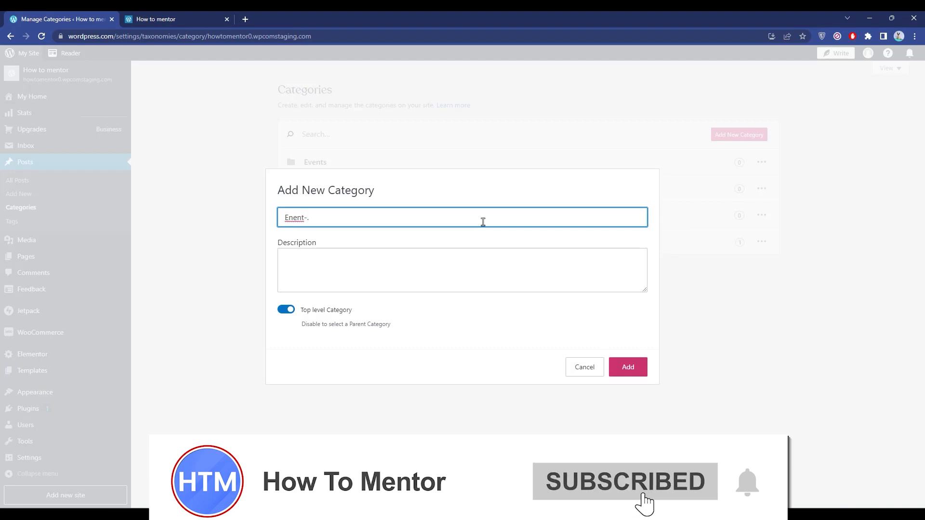
type("-3")
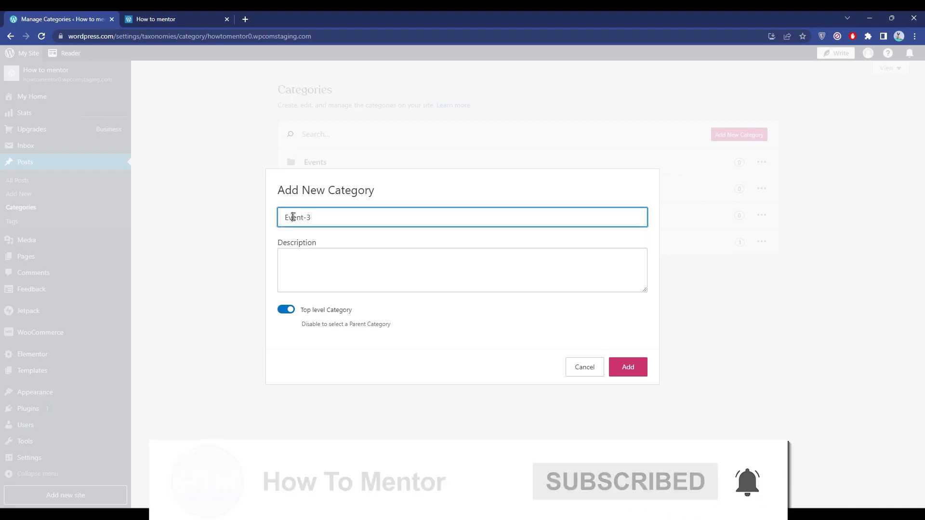
left_click(454, 265)
key("Escape")
Add a post category named Event-3 with Events as its parent category.
left_click(742, 135)
type("Even")
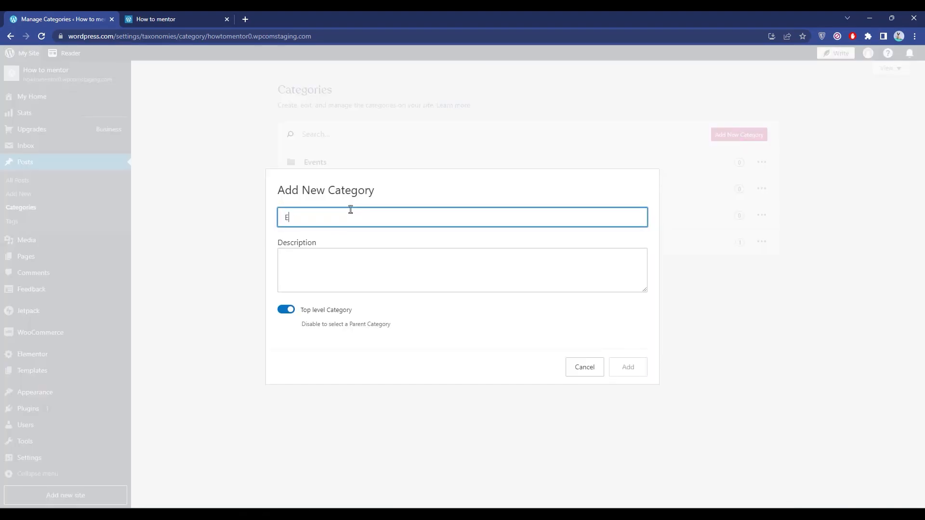
left_click(455, 193)
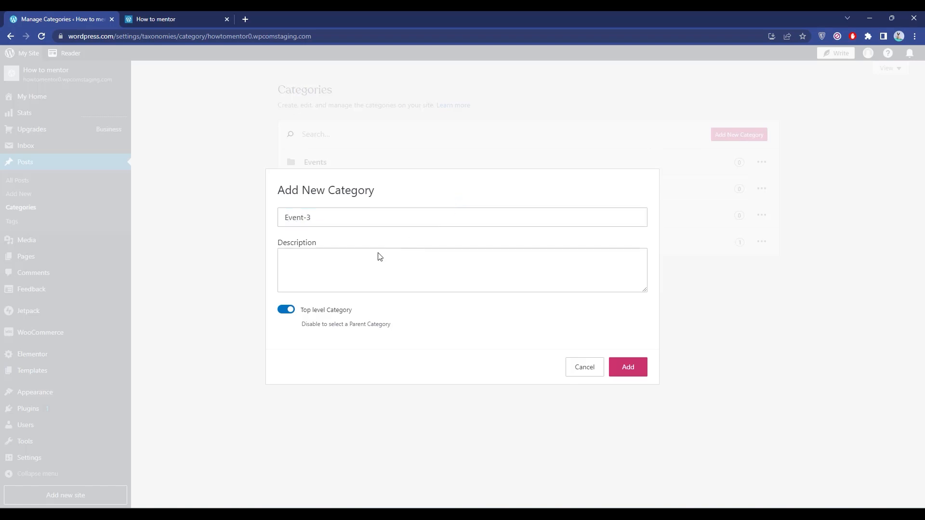
left_click(288, 311)
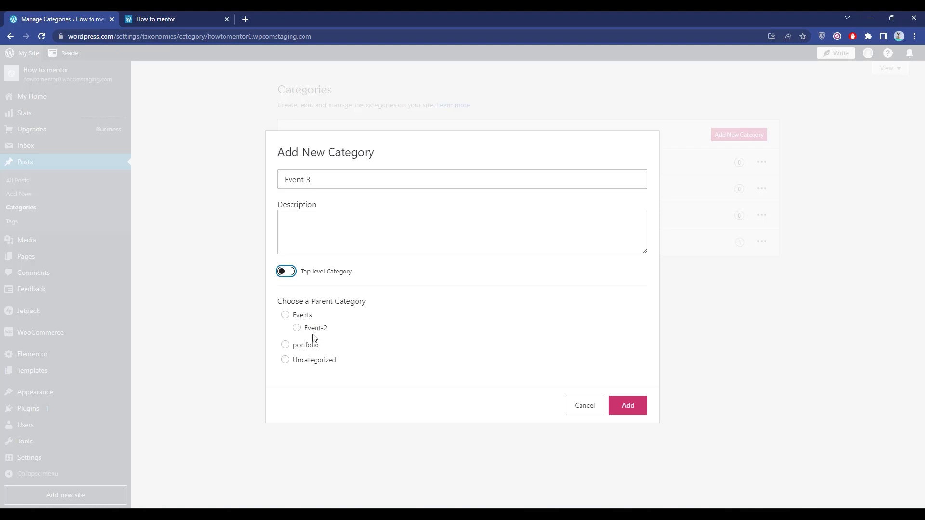
left_click(284, 317)
left_click(639, 406)
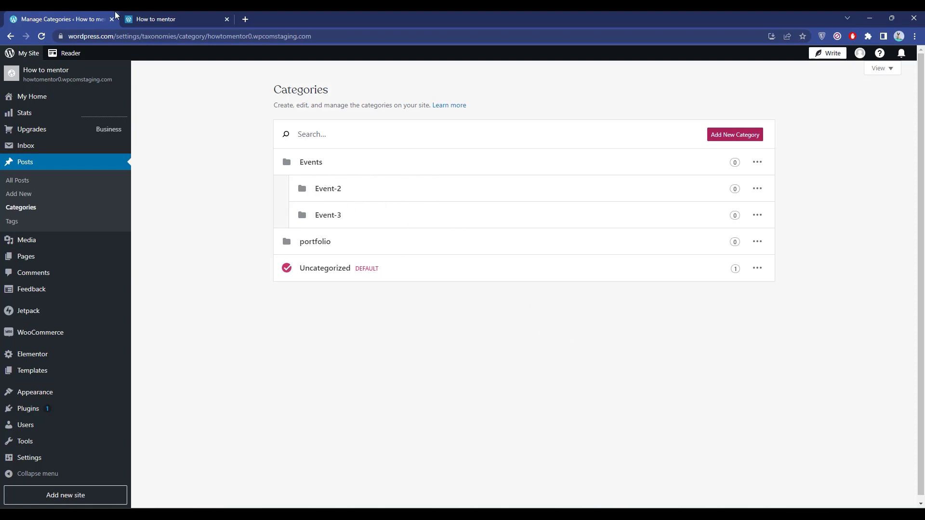
Add the Events, Event-2 and Event-3 categories to the site's navigation menu Menu001.
left_click(169, 19)
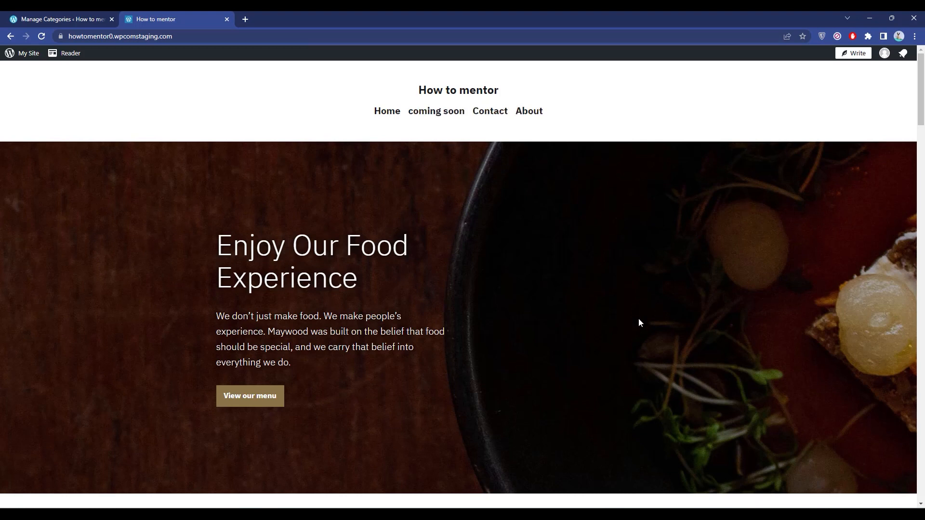
left_click(53, 19)
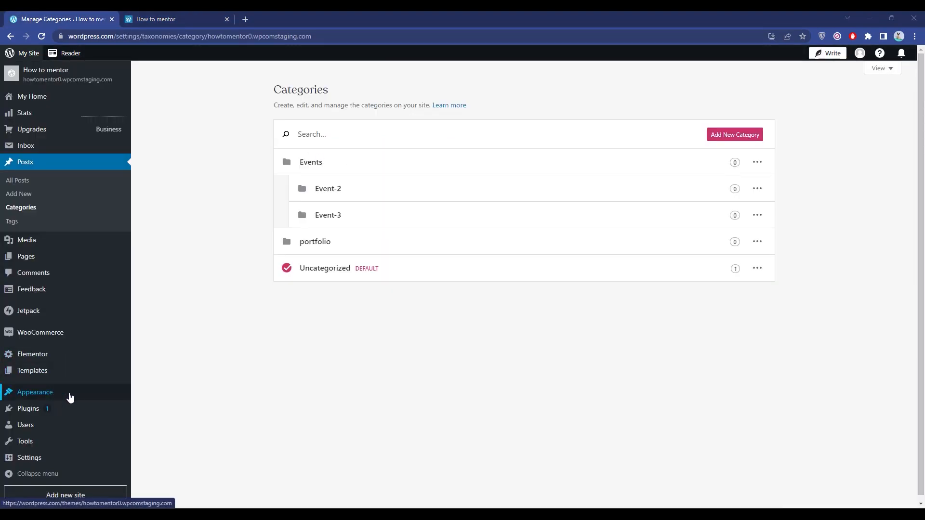
mouse_move(81, 398)
left_click(150, 437)
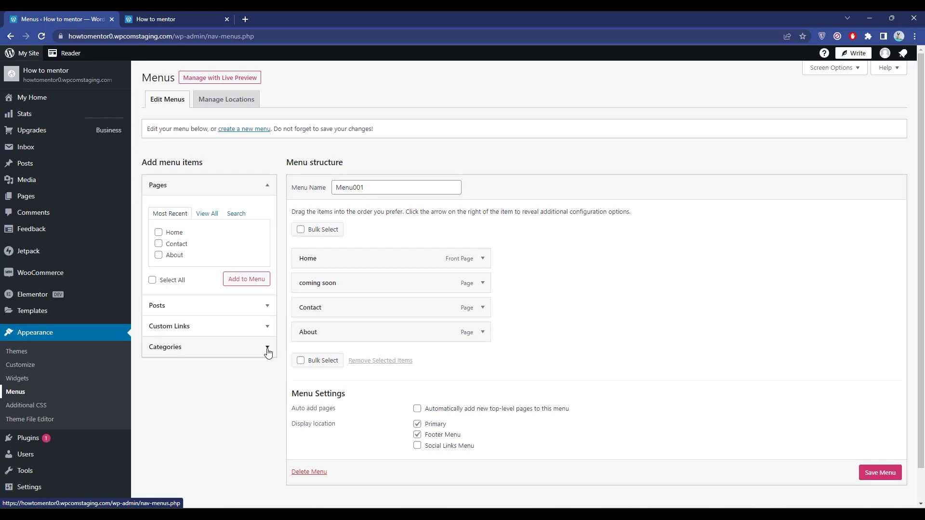
left_click(189, 352)
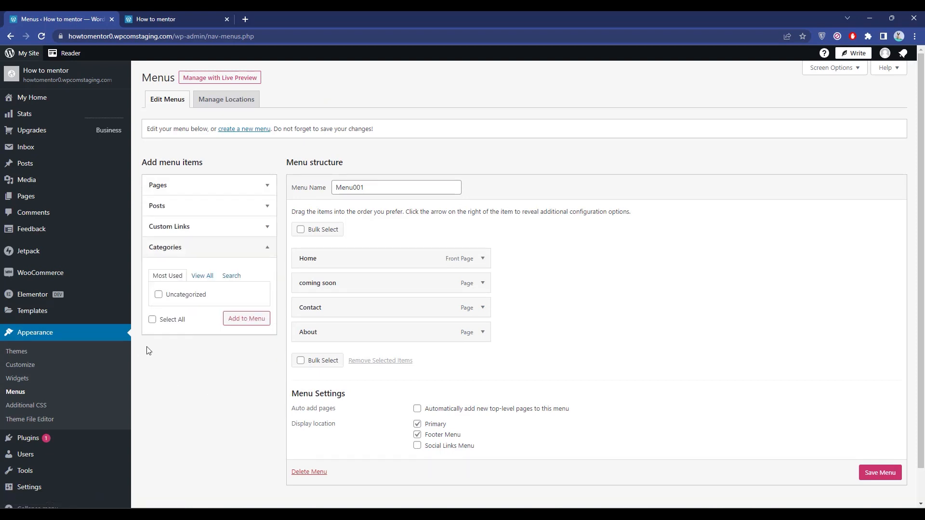
left_click(196, 277)
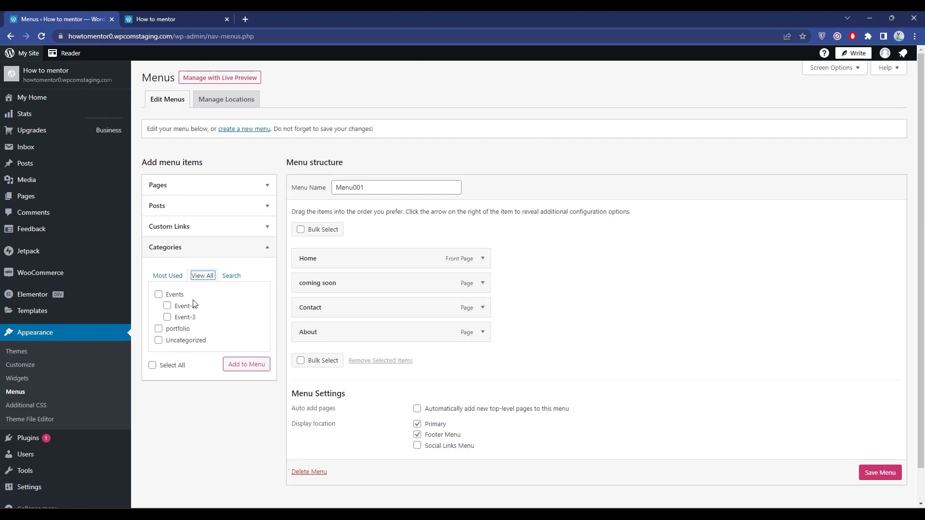
left_click(158, 295)
left_click(168, 306)
left_click(167, 318)
left_click(256, 369)
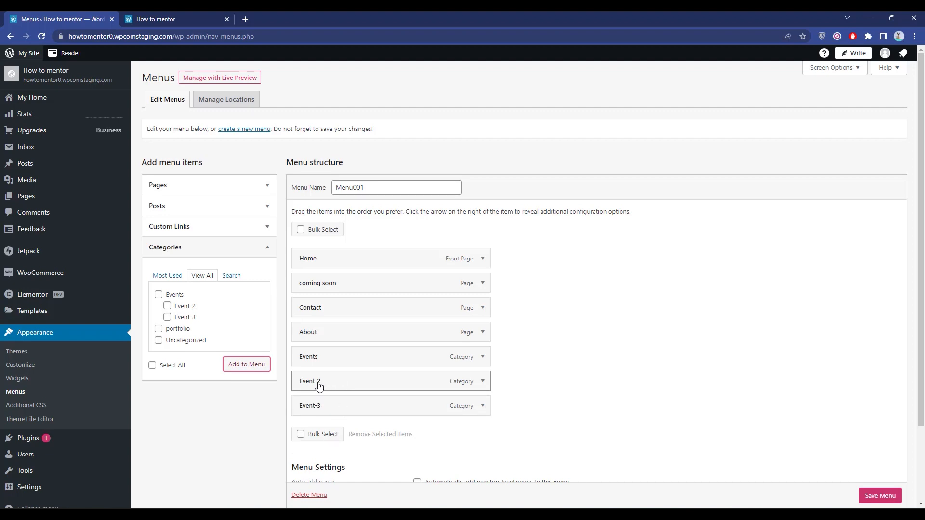
Nest Event-2 and Event-3 as sub items under Events in the menu structure.
left_click_drag(319, 386, 353, 405)
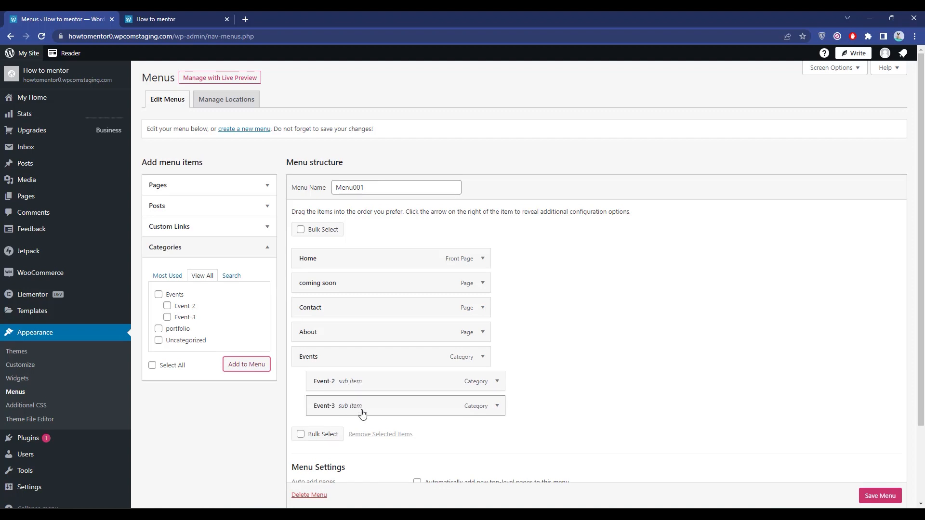
left_click(483, 358)
left_click(483, 357)
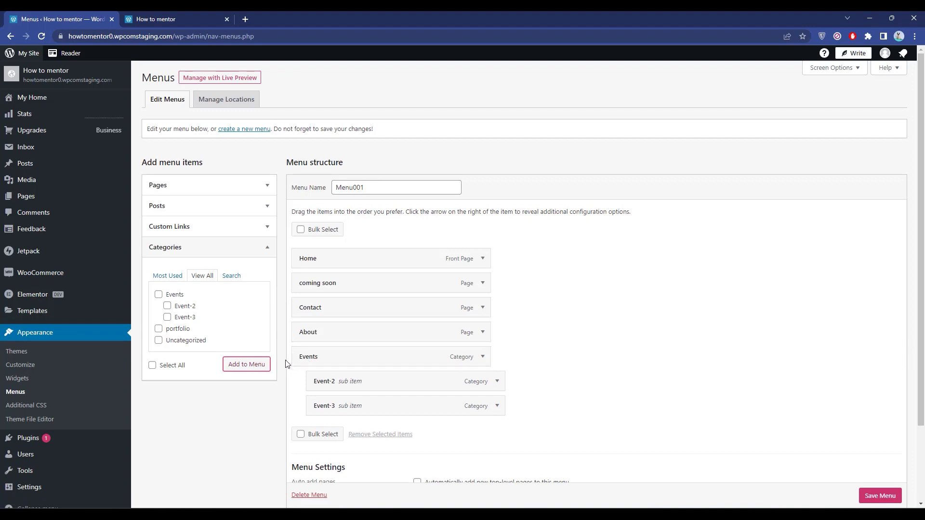
Deselect the Footer Menu display location for Menu001 and save the menu.
scroll(212, 383, "down", 2)
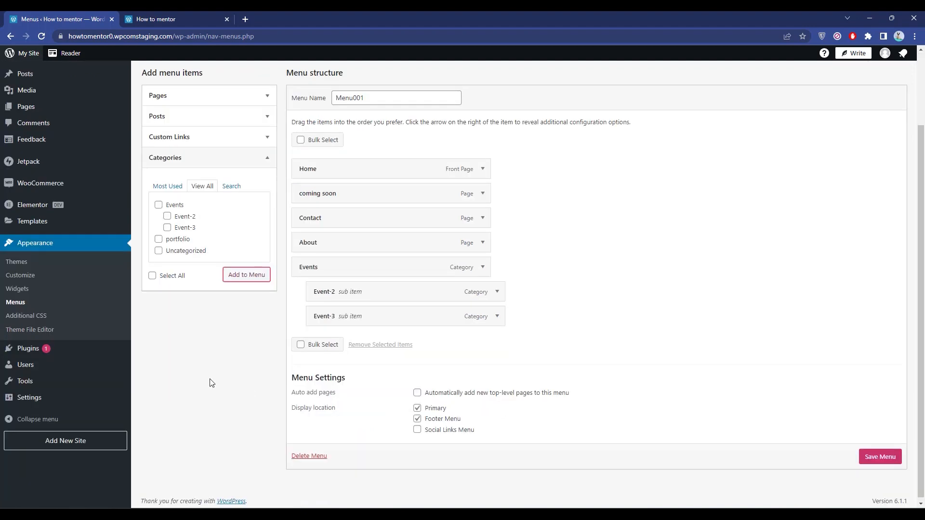
left_click(417, 418)
left_click(879, 459)
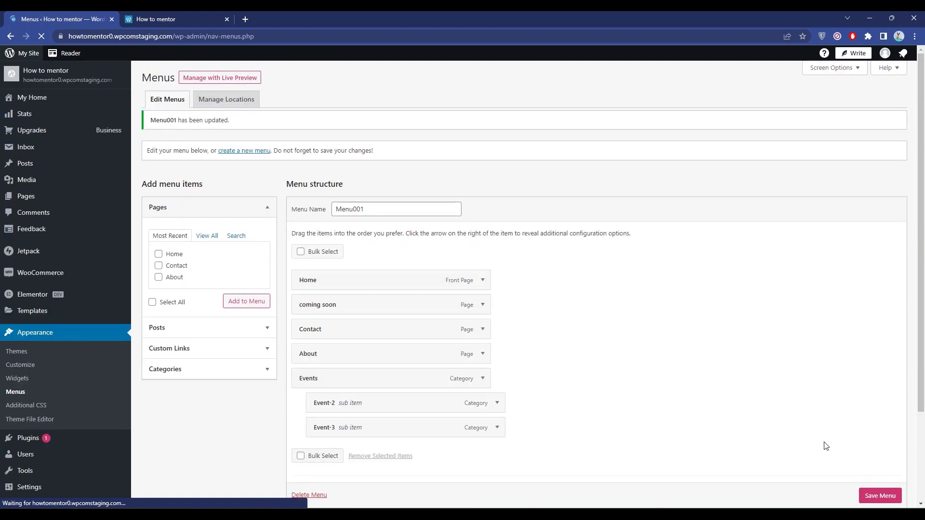
Reload the live site's home page and view the submenu under Events in the navigation.
left_click(178, 15)
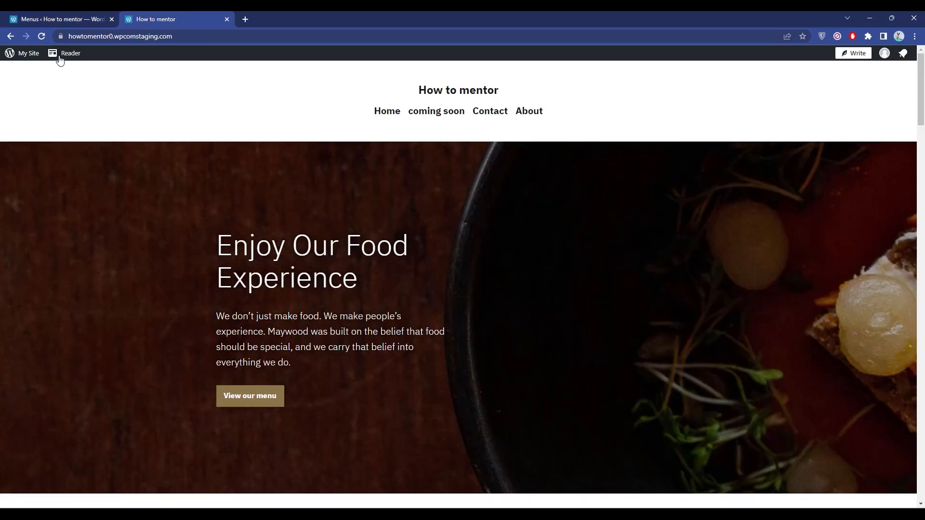
left_click(41, 36)
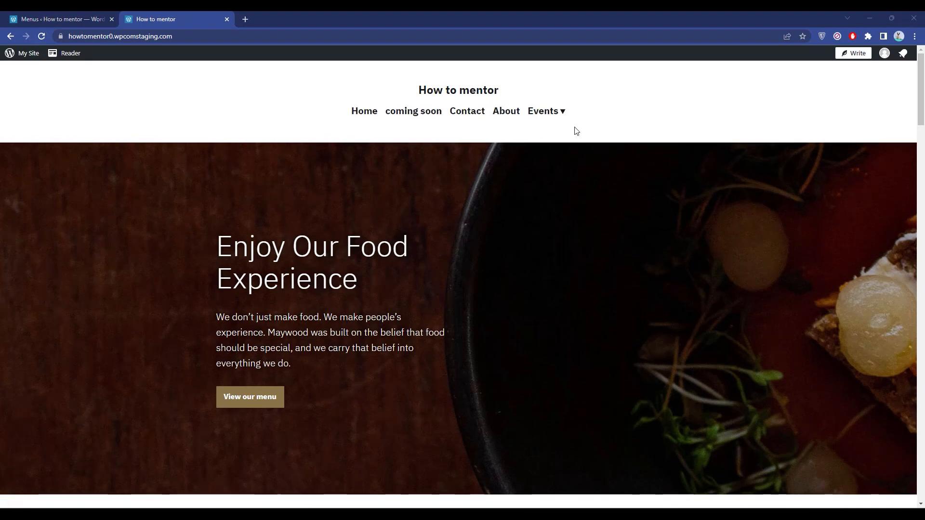
mouse_move(565, 115)
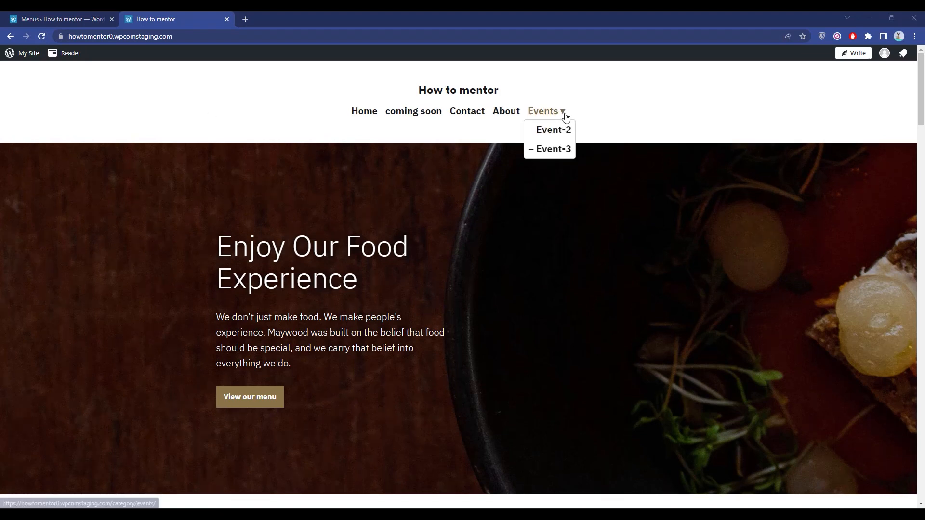